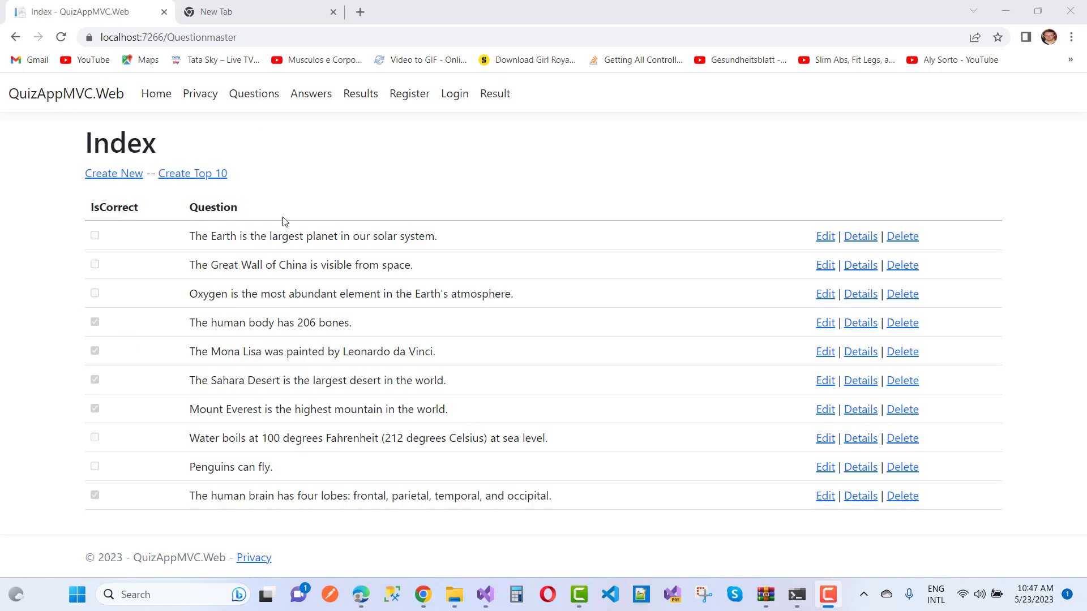
Log in to QuizAppMVC.Web through the login form with the account's username and password.
{"action": "left_click", "coordinate": [452, 93]}
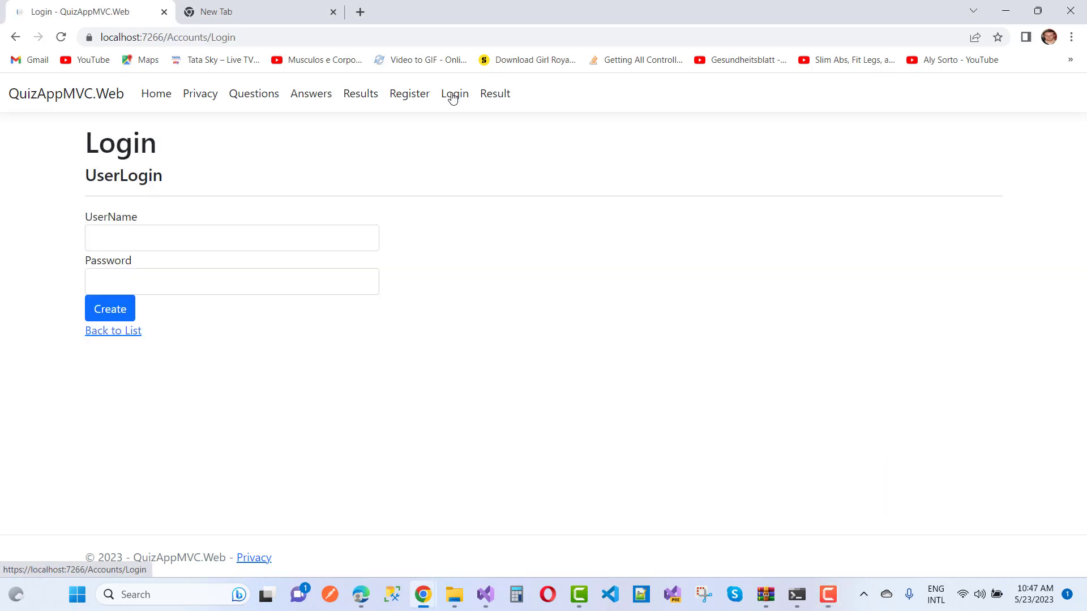
{"action": "left_click", "coordinate": [109, 238]}
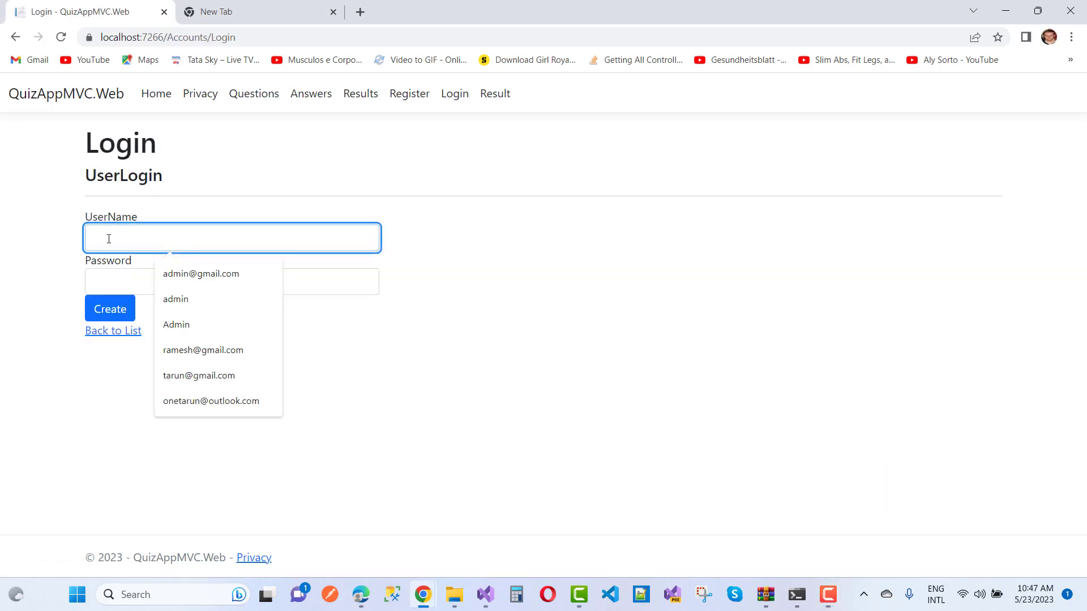
{"action": "type", "text": "user"}
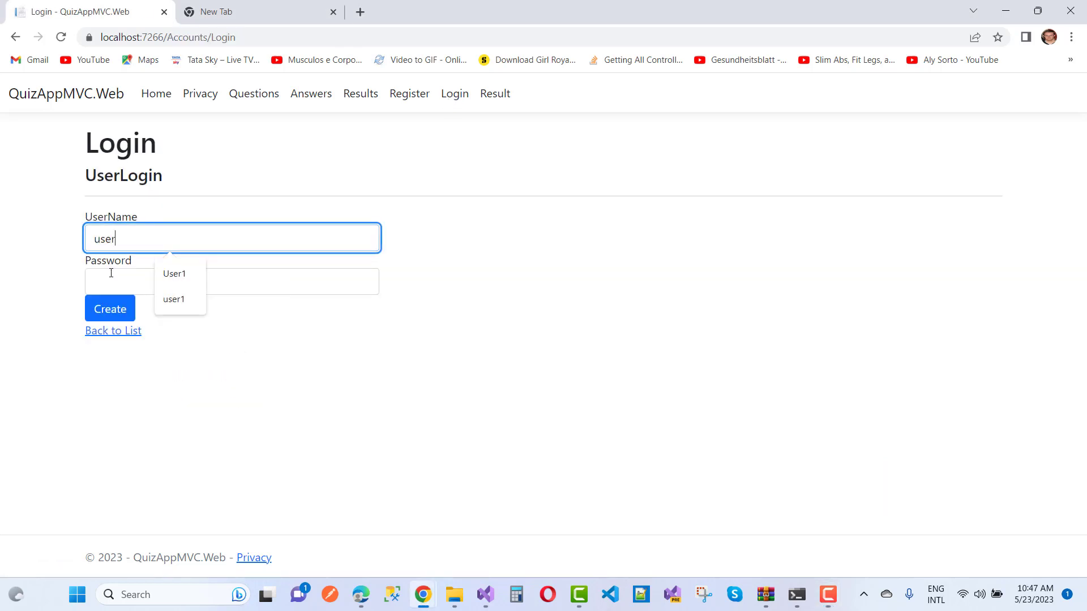
{"action": "left_click", "coordinate": [111, 273]}
{"action": "type", "text": "user"}
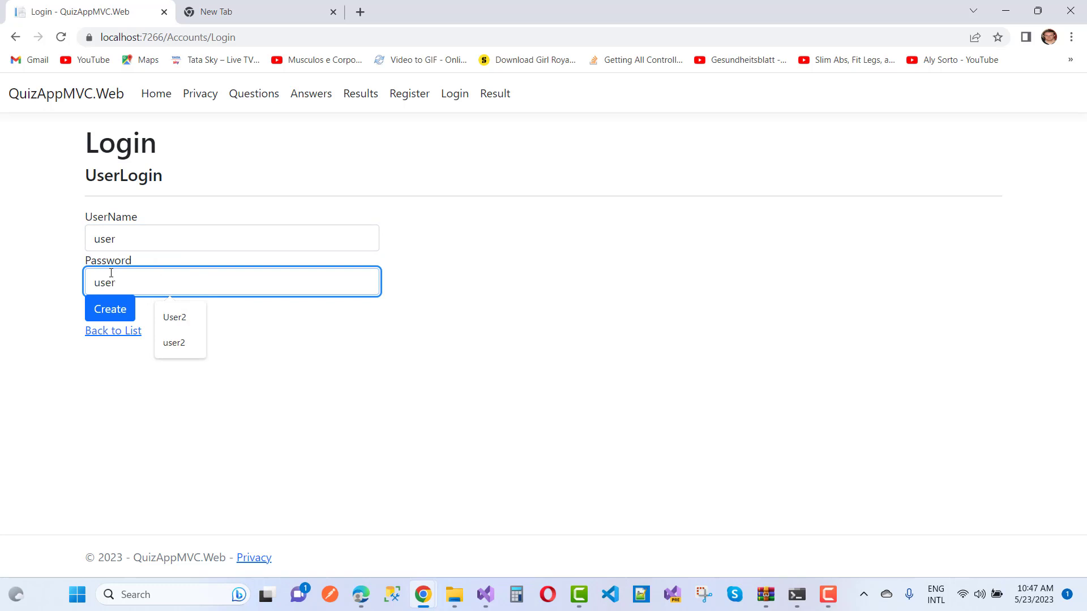
{"action": "left_click", "coordinate": [113, 308]}
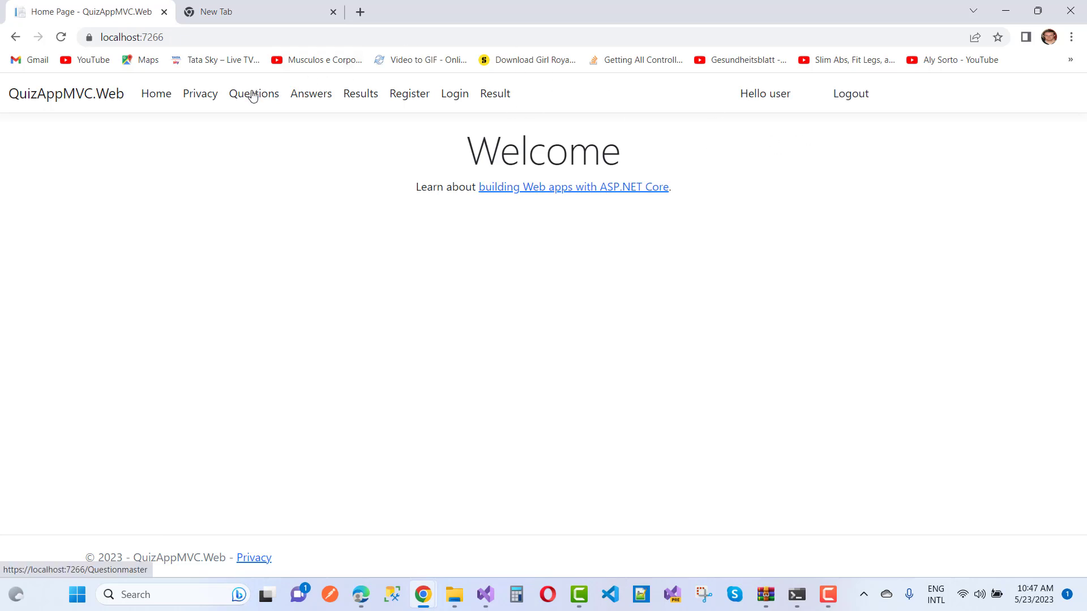
Mark eight statements true, including largest planet, Great Wall, oxygen, Mona Lisa, Sahara, and Penguins can fly.
{"action": "left_click", "coordinate": [307, 101]}
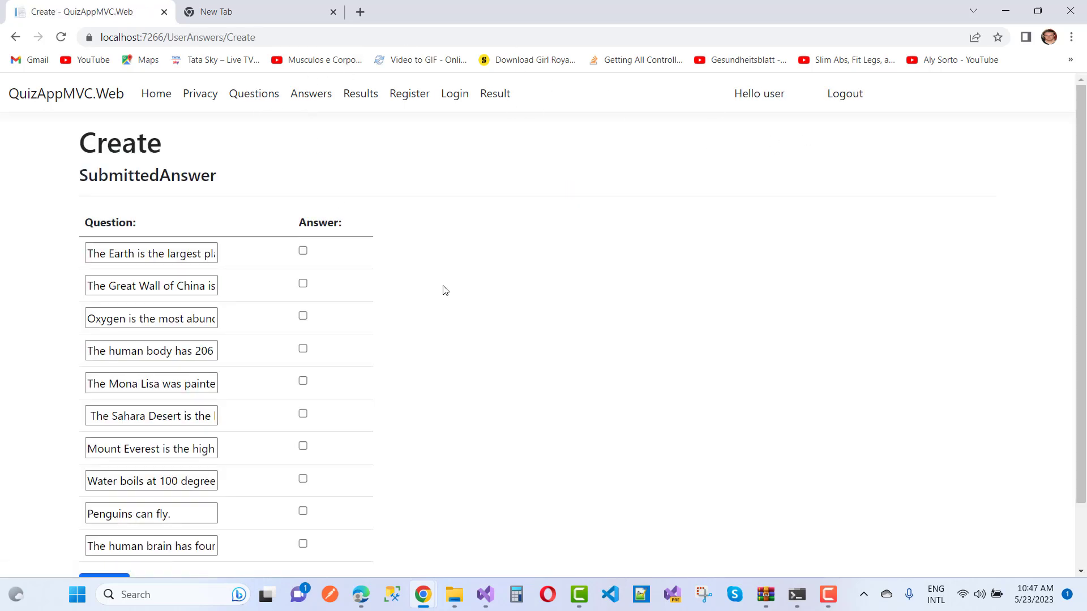
{"action": "scroll", "coordinate": [479, 317], "scroll_direction": "down", "scroll_amount": 1}
{"action": "scroll", "coordinate": [479, 317], "scroll_direction": "up", "scroll_amount": 1}
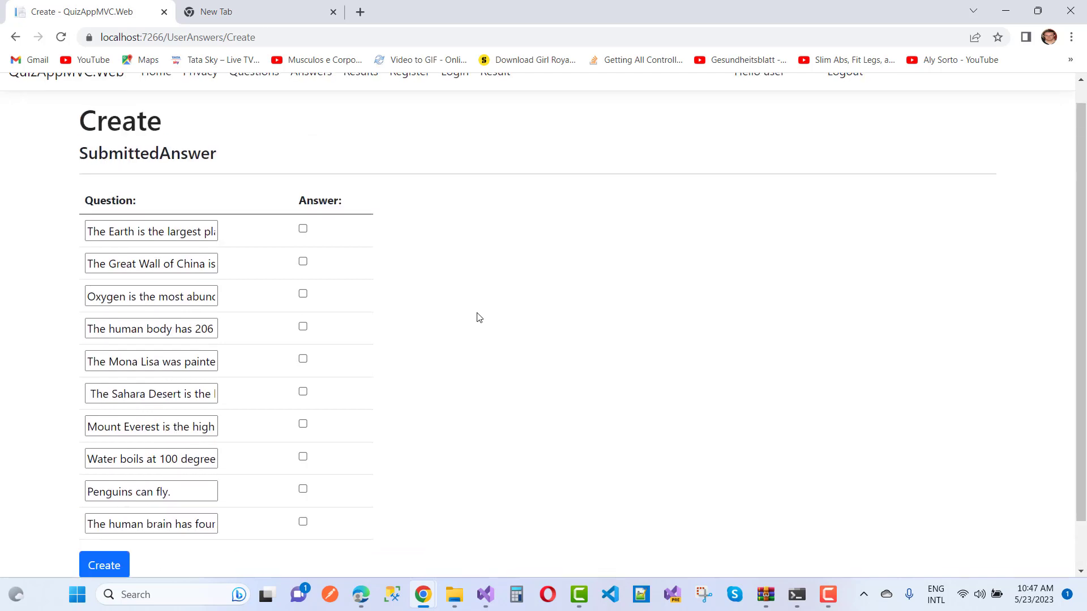
{"action": "scroll", "coordinate": [479, 317], "scroll_direction": "down", "scroll_amount": 1}
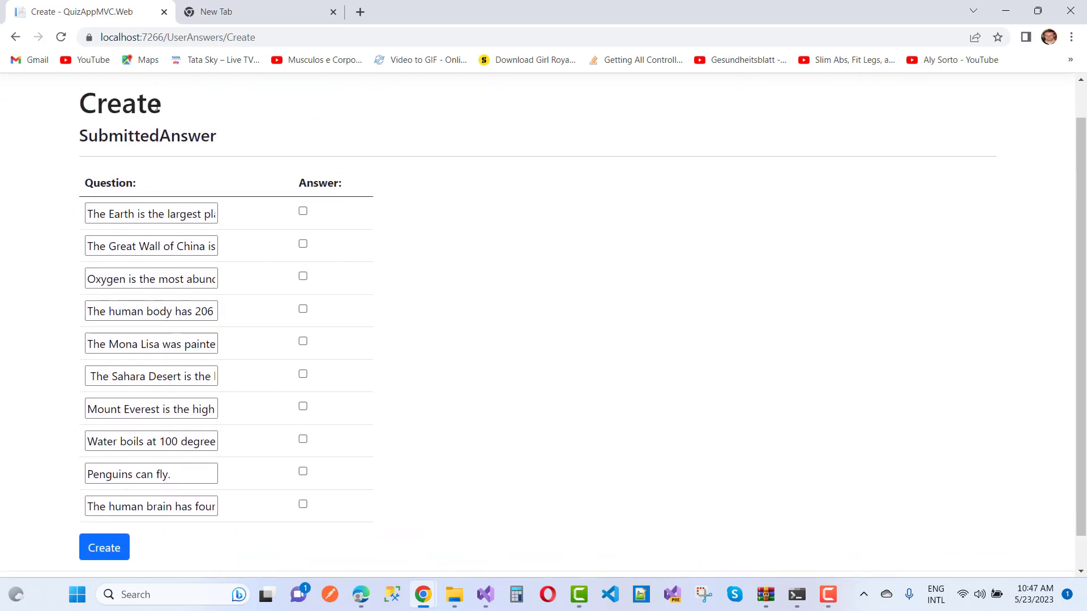
{"action": "left_click", "coordinate": [303, 212]}
{"action": "left_click", "coordinate": [303, 244]}
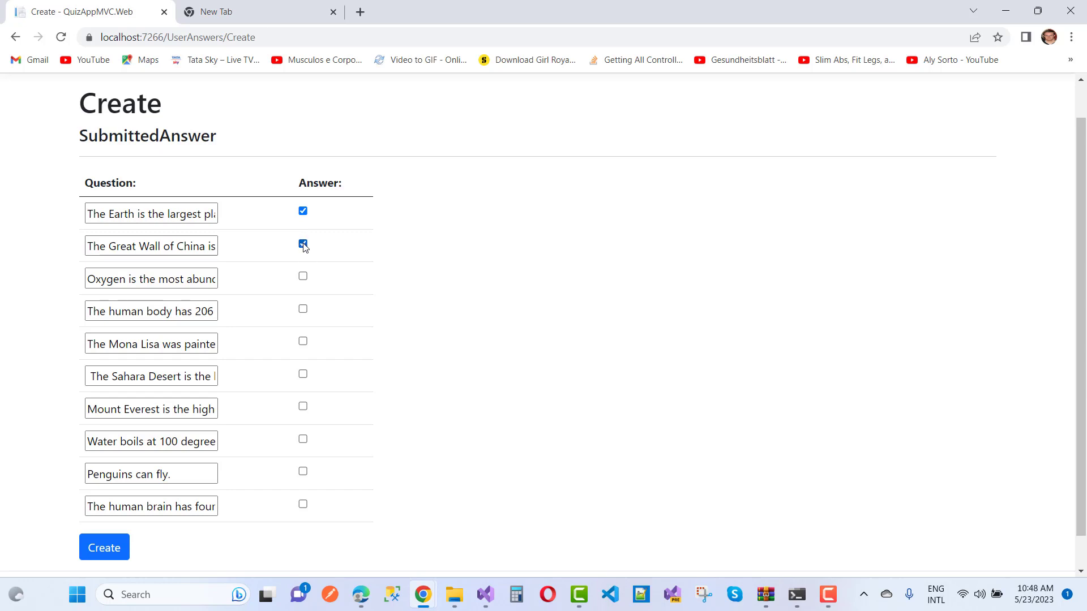
{"action": "left_click", "coordinate": [303, 276]}
{"action": "left_click", "coordinate": [303, 341]}
{"action": "left_click", "coordinate": [303, 375]}
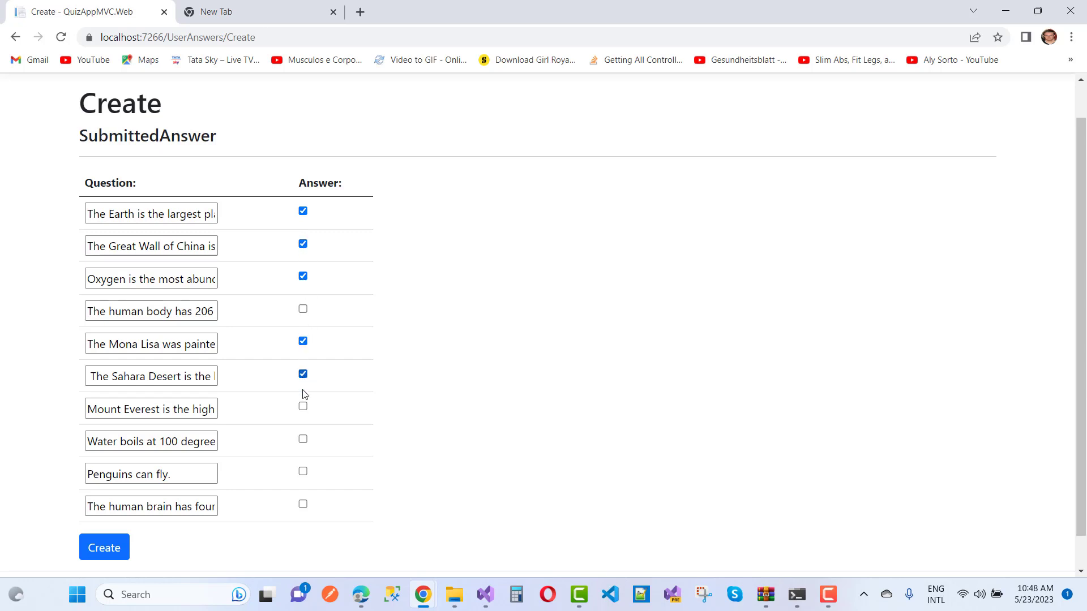
{"action": "left_click", "coordinate": [303, 439]}
{"action": "left_click", "coordinate": [303, 471]}
{"action": "left_click", "coordinate": [303, 505]}
Submit the quiz answers and view the 05/23/2023 result showing Fail, 3/10.
{"action": "left_click", "coordinate": [105, 548]}
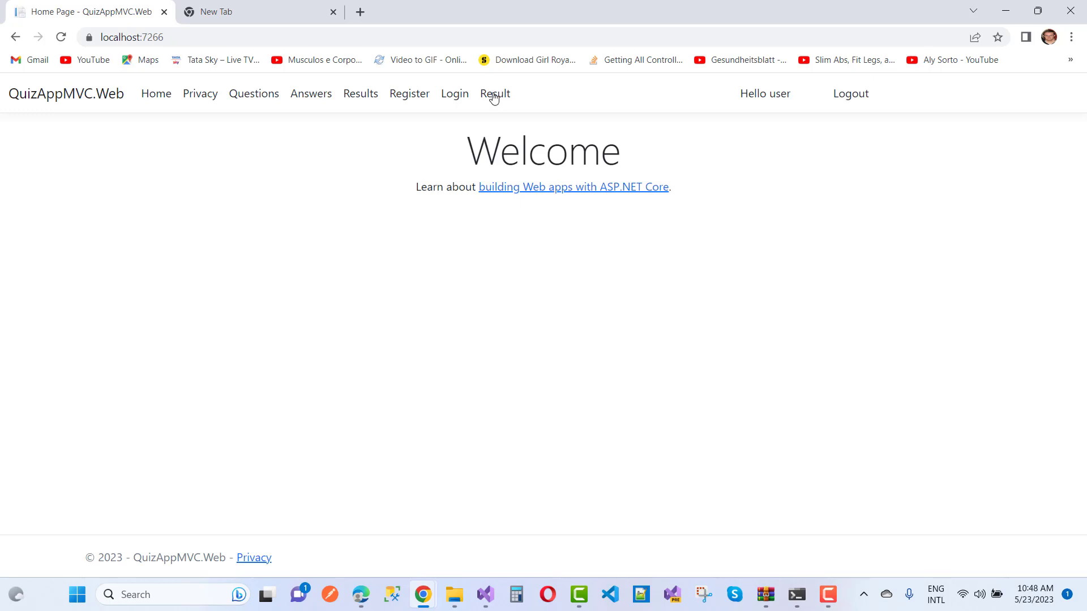
{"action": "left_click", "coordinate": [494, 99]}
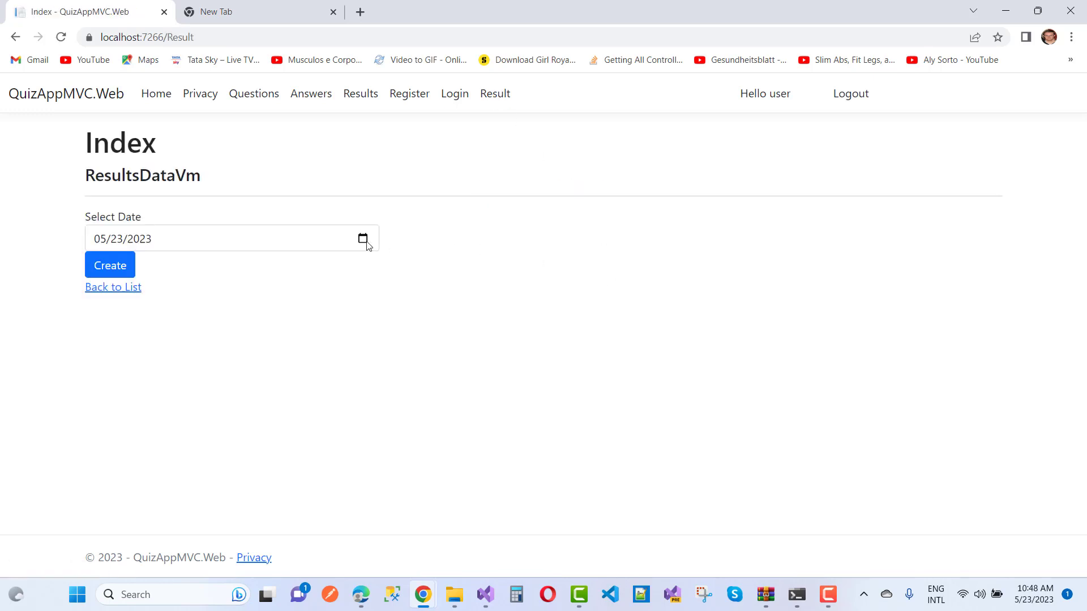
{"action": "left_click", "coordinate": [115, 270]}
{"action": "scroll", "coordinate": [561, 304], "scroll_direction": "down", "scroll_amount": 1}
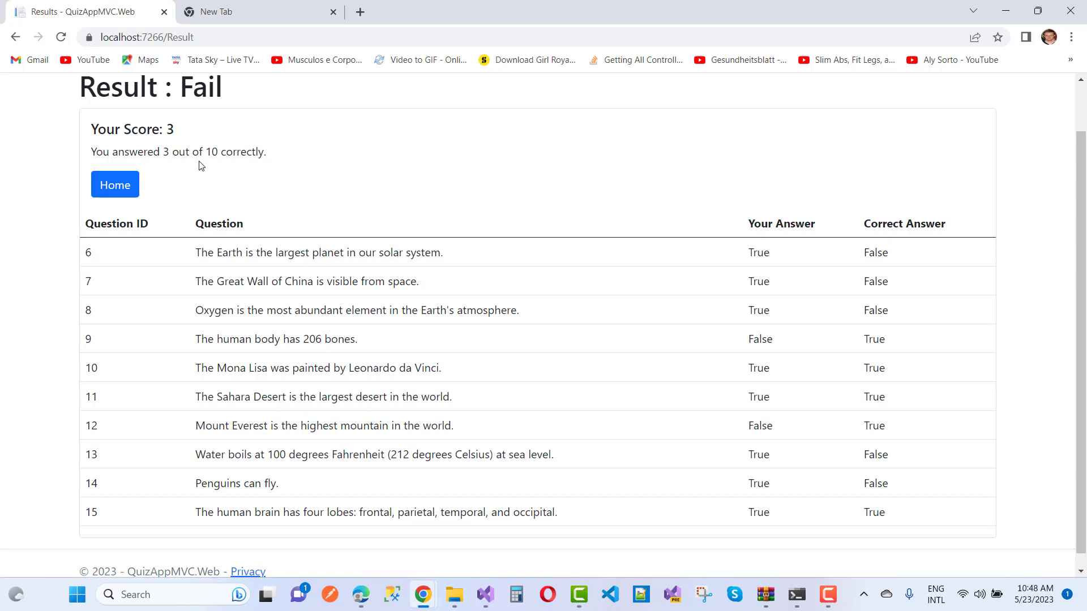
{"action": "scroll", "coordinate": [325, 164], "scroll_direction": "up", "scroll_amount": 1}
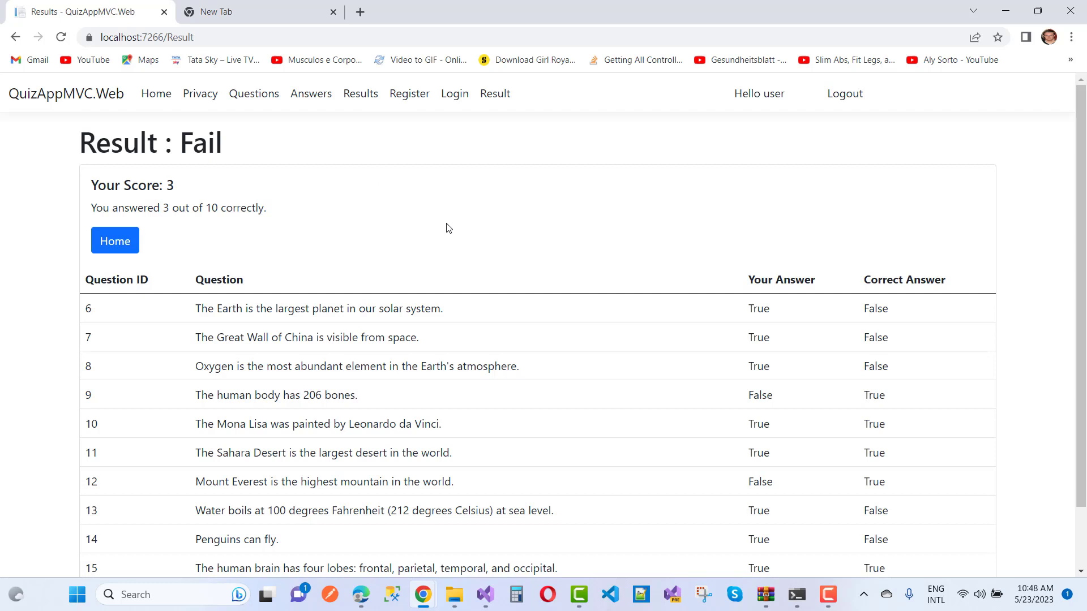
{"action": "scroll", "coordinate": [448, 228], "scroll_direction": "down", "scroll_amount": 1}
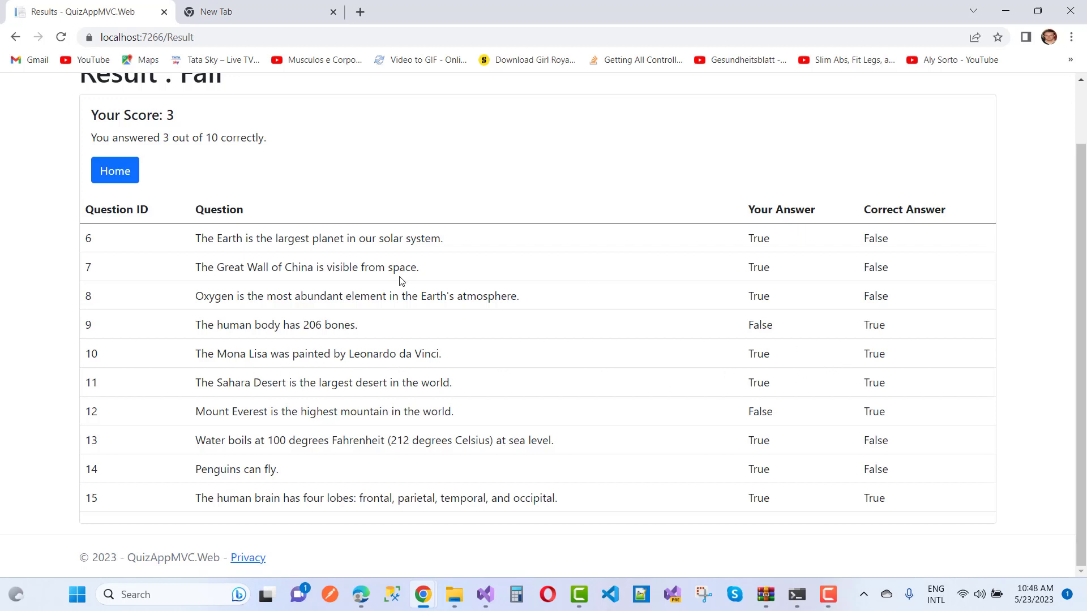
{"action": "scroll", "coordinate": [400, 281], "scroll_direction": "up", "scroll_amount": 2}
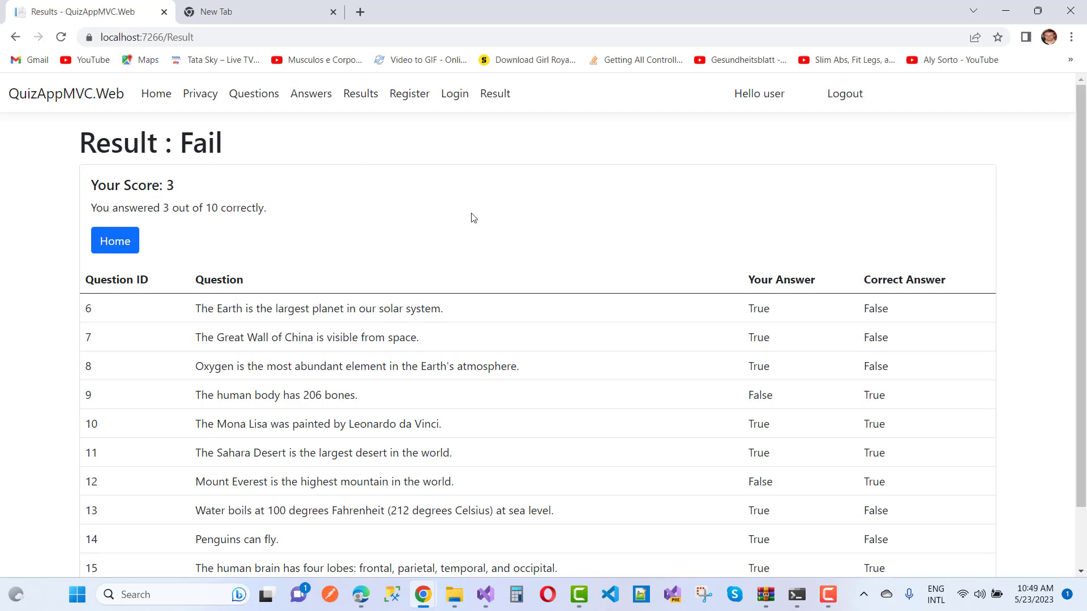
{"action": "scroll", "coordinate": [474, 218], "scroll_direction": "down", "scroll_amount": 2}
{"action": "scroll", "coordinate": [474, 218], "scroll_direction": "up", "scroll_amount": 2}
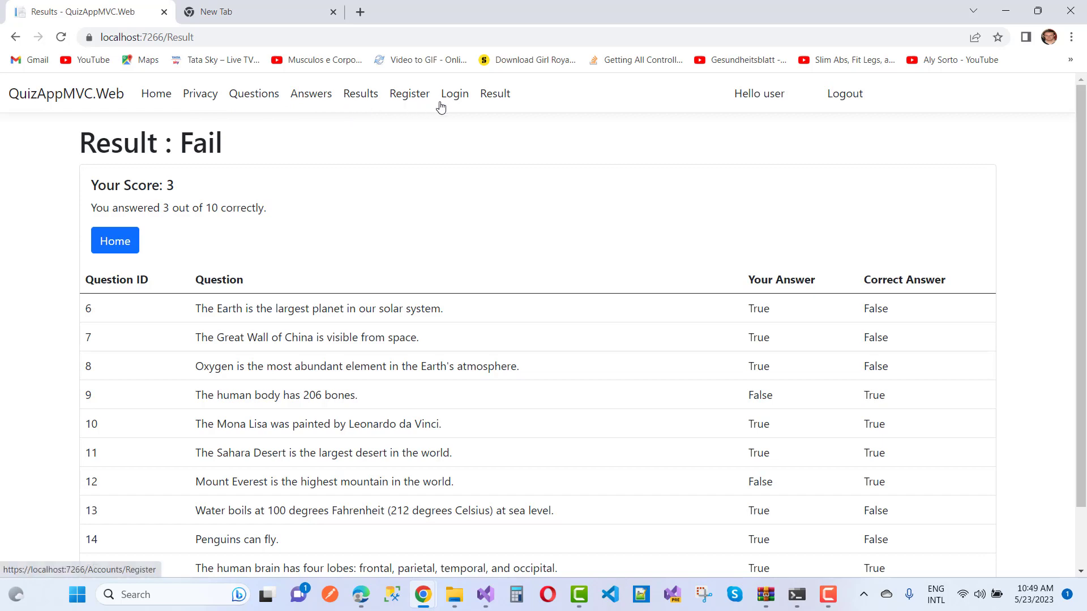
{"action": "scroll", "coordinate": [611, 341], "scroll_direction": "down", "scroll_amount": 2}
{"action": "scroll", "coordinate": [610, 343], "scroll_direction": "up", "scroll_amount": 2}
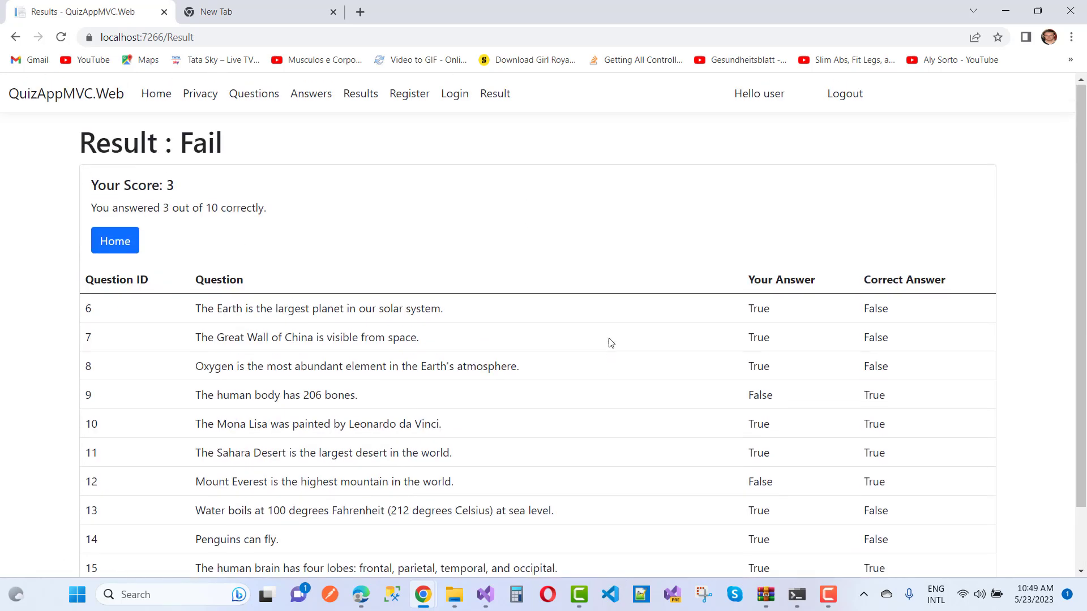
{"action": "scroll", "coordinate": [610, 342], "scroll_direction": "down", "scroll_amount": 2}
{"action": "scroll", "coordinate": [611, 343], "scroll_direction": "up", "scroll_amount": 2}
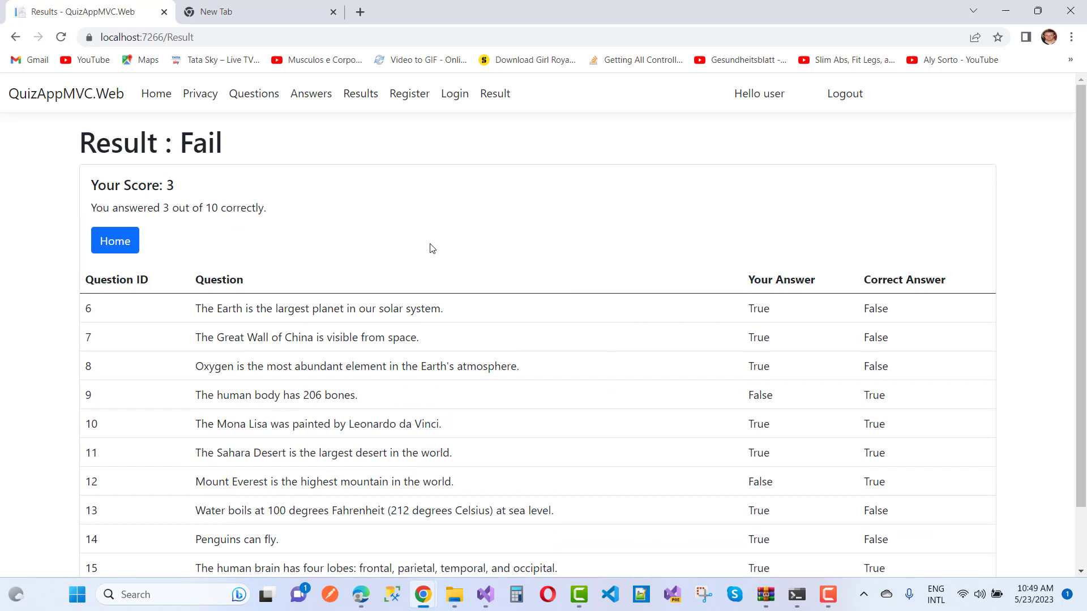